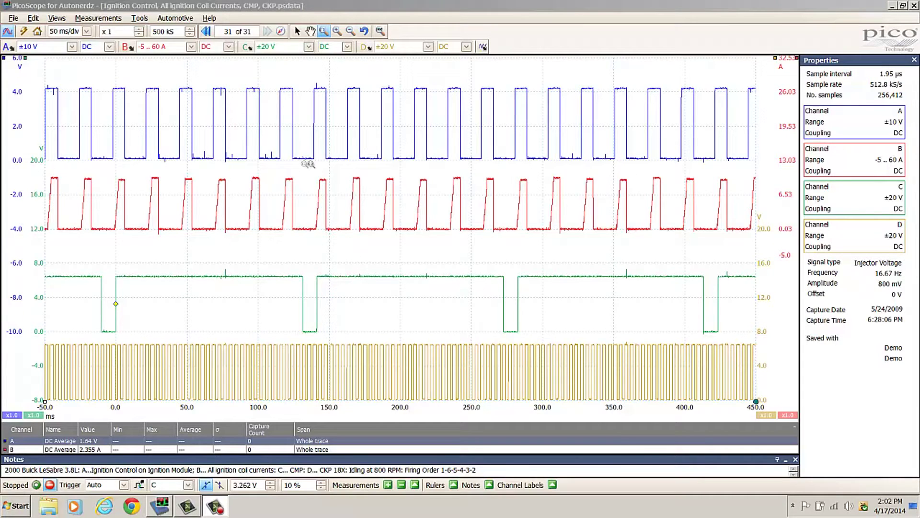
Zoom in on two red coil-current ramps spanning about 123 to 184 ms
{"action": "mouse_move", "coordinate": [291, 167]}
{"action": "left_mouse_down"}
{"action": "mouse_move", "coordinate": [391, 281]}
{"action": "mouse_move", "coordinate": [364, 258]}
{"action": "mouse_move", "coordinate": [372, 263]}
{"action": "mouse_move", "coordinate": [378, 251]}
{"action": "left_mouse_up"}
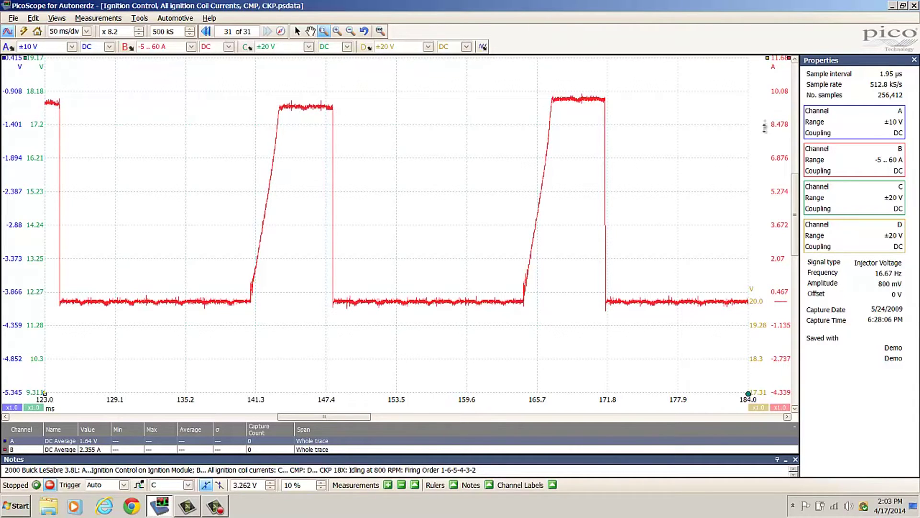
Mark the 9.387 A current peak with a level ruler and the 140.8 ms turn-on with a time ruler
{"action": "left_click_drag", "start_coordinate": [789, 57], "coordinate": [487, 105]}
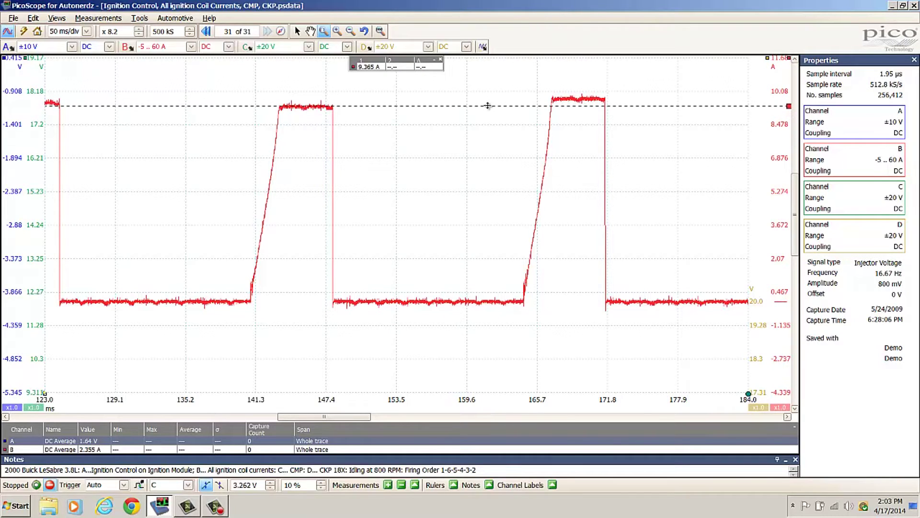
{"action": "left_click_drag", "start_coordinate": [488, 105], "coordinate": [487, 105]}
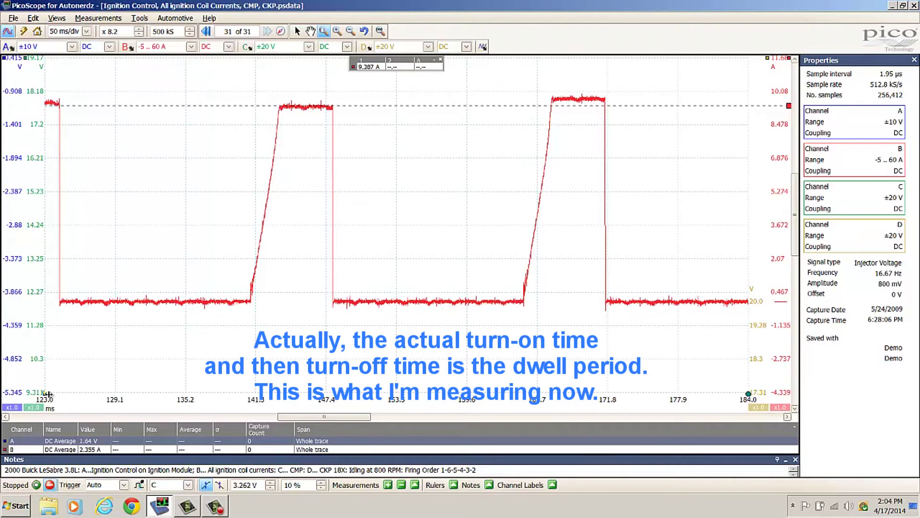
{"action": "left_click_drag", "start_coordinate": [44, 394], "coordinate": [250, 373]}
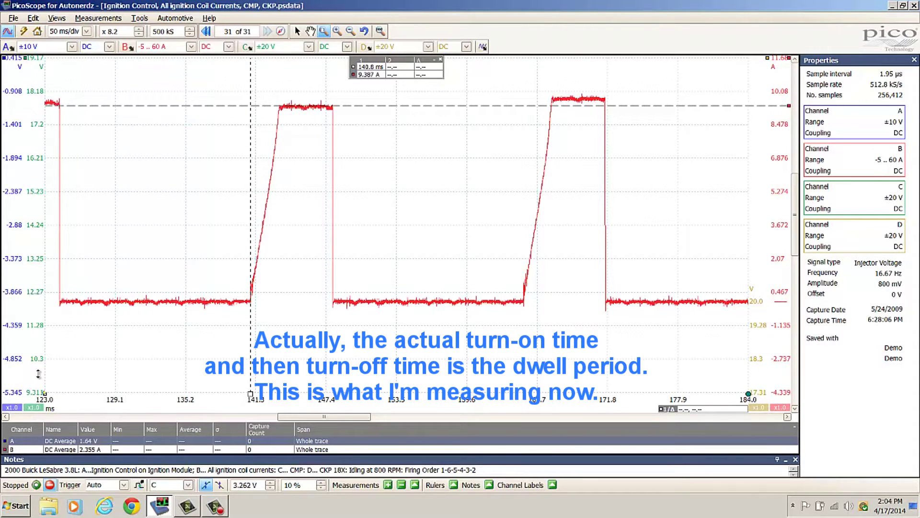
Place a second time ruler at the ramp's turn-off, measuring a 7.143 ms dwell
{"action": "left_click_drag", "start_coordinate": [45, 394], "coordinate": [333, 392]}
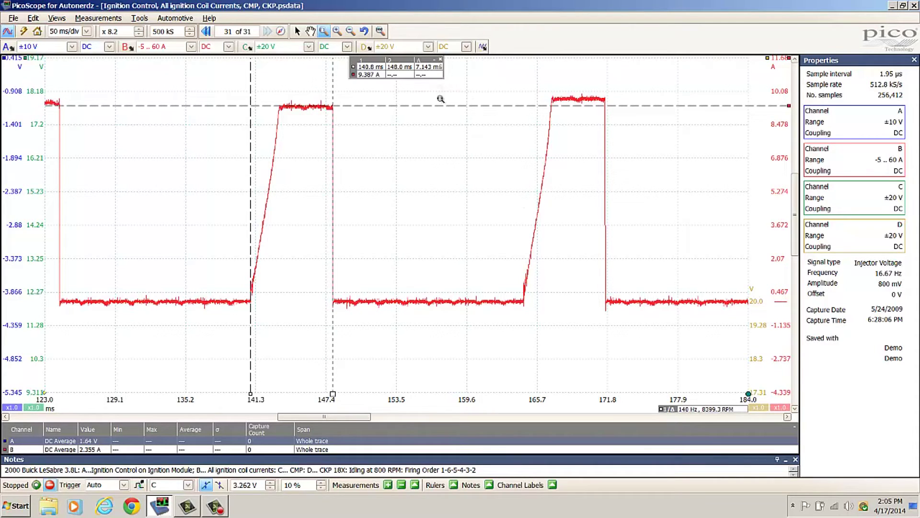
Clear all rulers and their readout from the coil-current view
{"action": "left_click", "coordinate": [440, 61]}
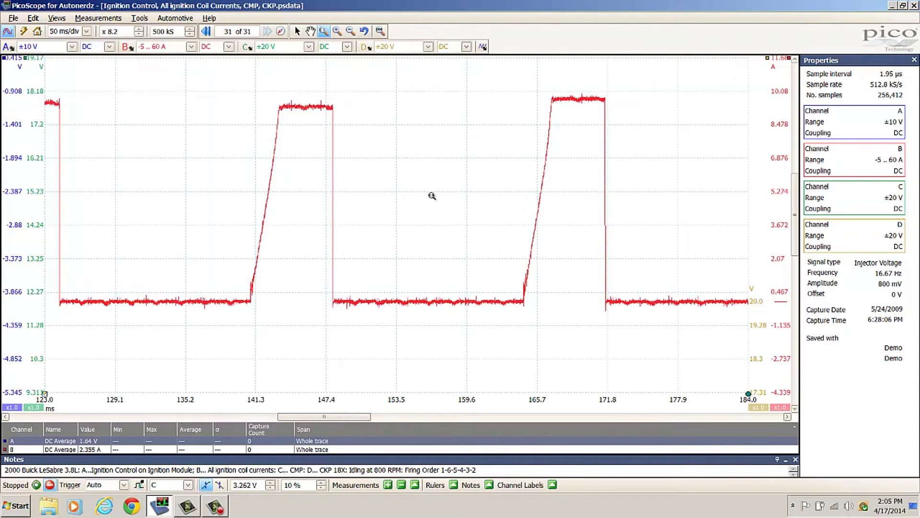
Return to full view, zoom on about seven ramps (8–186 ms), and set a time ruler at the first rise
{"action": "left_click", "coordinate": [380, 31]}
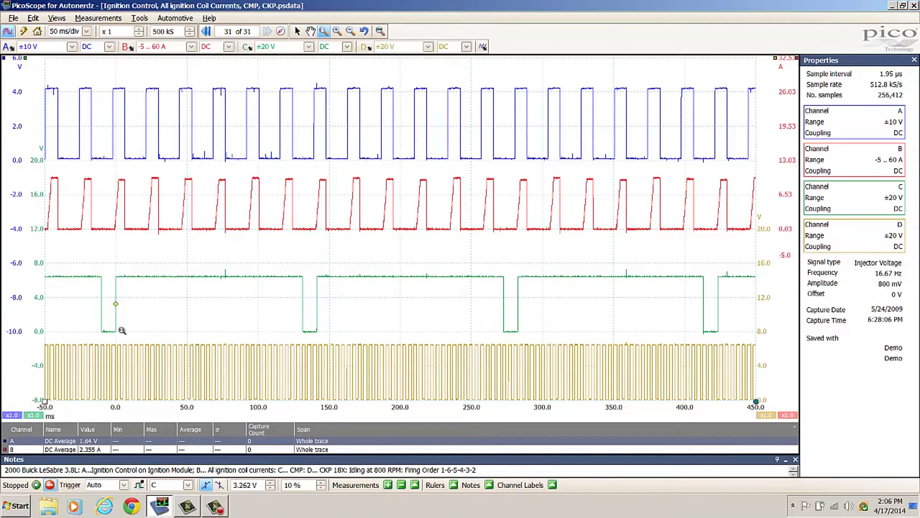
{"action": "left_click_drag", "start_coordinate": [45, 401], "coordinate": [161, 335]}
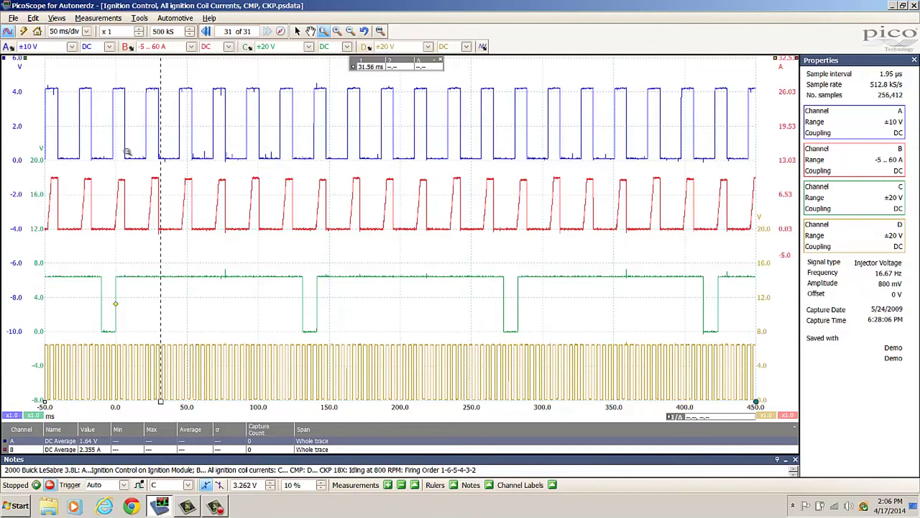
{"action": "left_click_drag", "start_coordinate": [127, 151], "coordinate": [385, 253]}
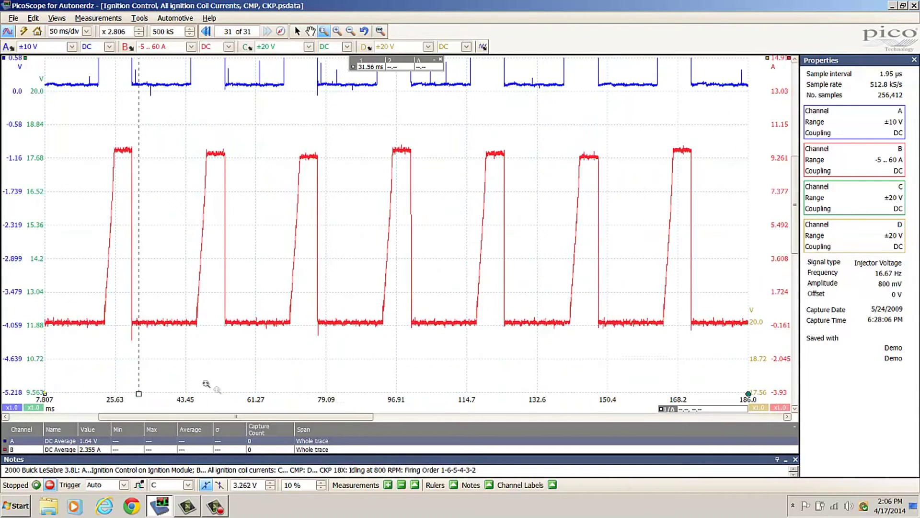
{"action": "left_click_drag", "start_coordinate": [139, 393], "coordinate": [106, 393]}
Place a second time ruler on the seventh ramp's rise, reading 141.7 ms and 423.41 RPM
{"action": "left_click_drag", "start_coordinate": [46, 394], "coordinate": [663, 370]}
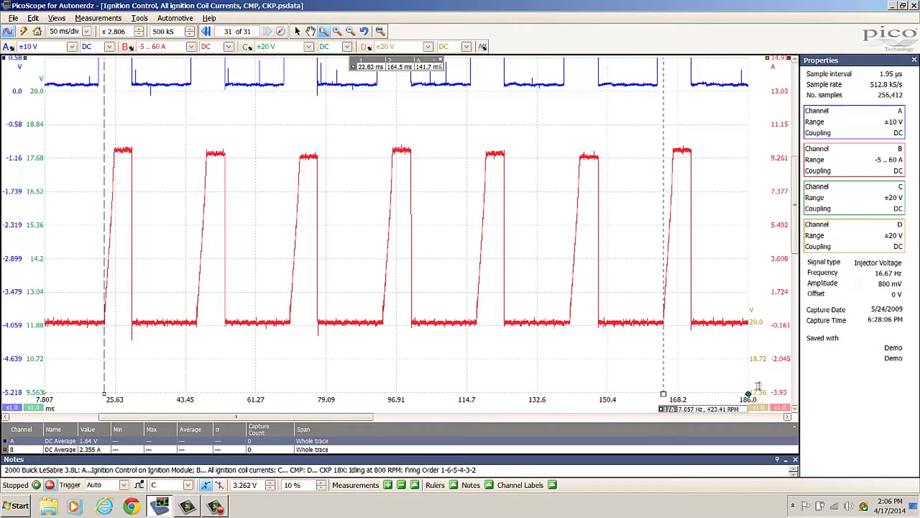
Add a phase ruler to the coil-current trace
{"action": "mouse_move", "coordinate": [748, 393]}
{"action": "left_mouse_down"}
{"action": "mouse_move", "coordinate": [550, 394]}
{"action": "mouse_move", "coordinate": [767, 393]}
{"action": "mouse_move", "coordinate": [743, 395]}
{"action": "left_mouse_up"}
Set phase rulers at 0° on the first ramp's rise and 720° on the seventh ramp's rise
{"action": "left_click_drag", "start_coordinate": [742, 393], "coordinate": [106, 375]}
{"action": "left_click_drag", "start_coordinate": [749, 393], "coordinate": [666, 384]}
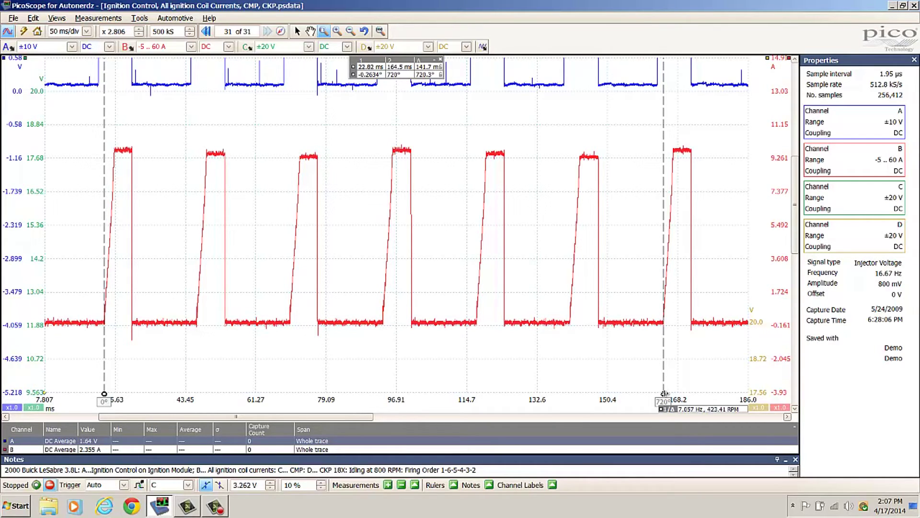
Step the phase rulers across successive coil ramps, confirming each firing 120° apart up to 718.8°
{"action": "left_click_drag", "start_coordinate": [663, 393], "coordinate": [198, 363]}
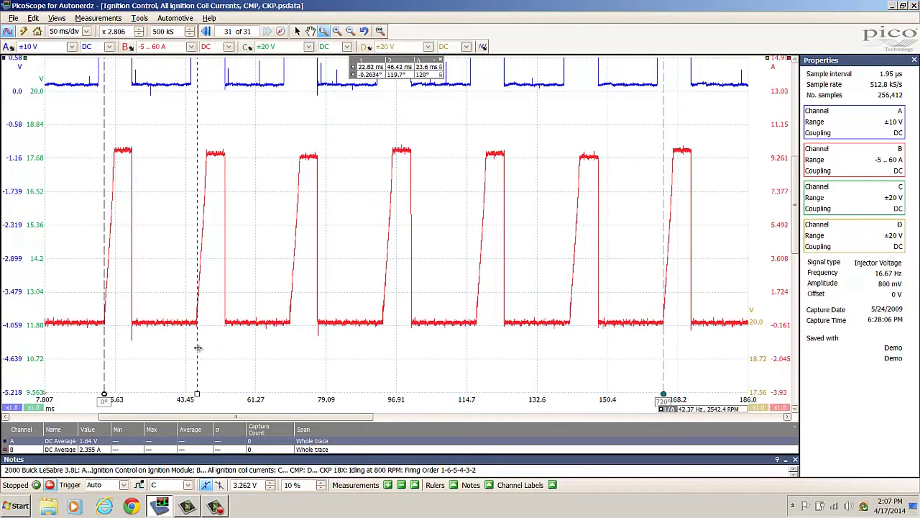
{"action": "left_click_drag", "start_coordinate": [198, 348], "coordinate": [478, 364]}
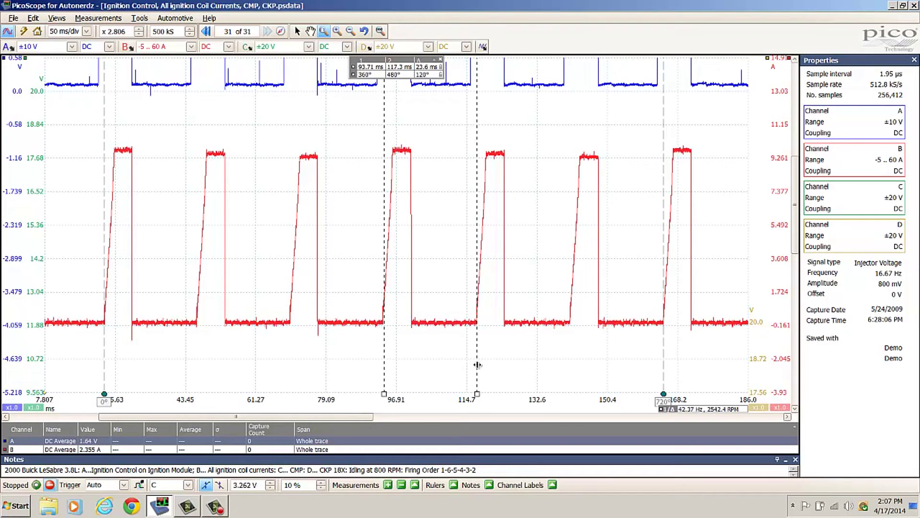
{"action": "left_click_drag", "start_coordinate": [477, 365], "coordinate": [664, 364]}
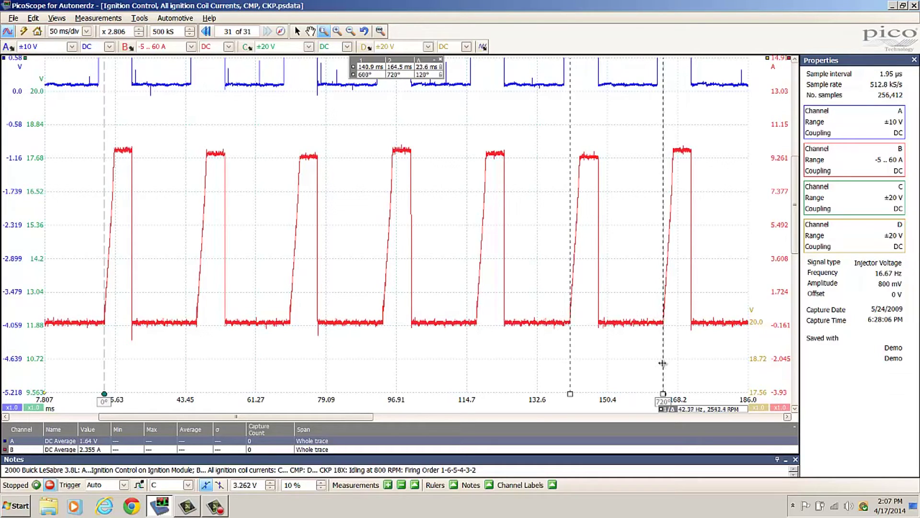
{"action": "left_click_drag", "start_coordinate": [662, 362], "coordinate": [662, 363]}
Clear the phase rulers and open the '2000 Buick 3.8L -#1 Sec Ign, #4 Sec Ign.psdata' capture
{"action": "left_click", "coordinate": [441, 60]}
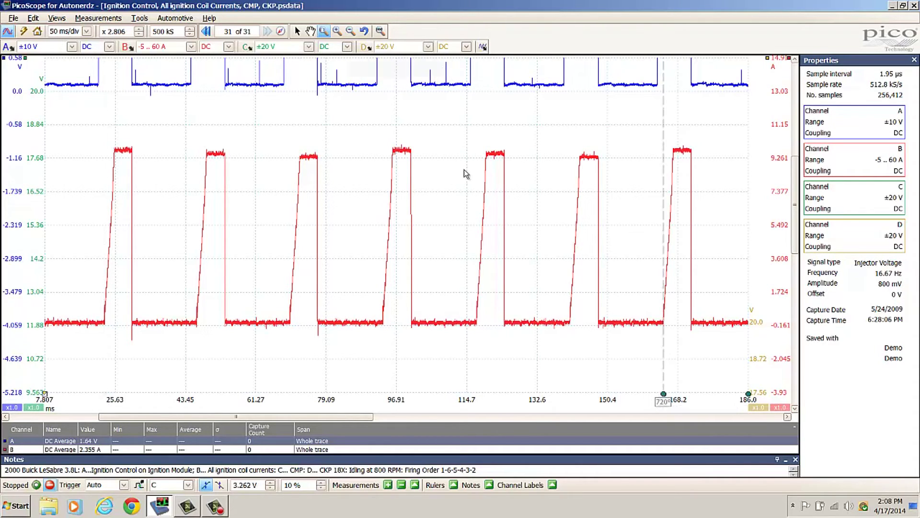
{"action": "left_click", "coordinate": [13, 18]}
{"action": "left_click", "coordinate": [21, 40]}
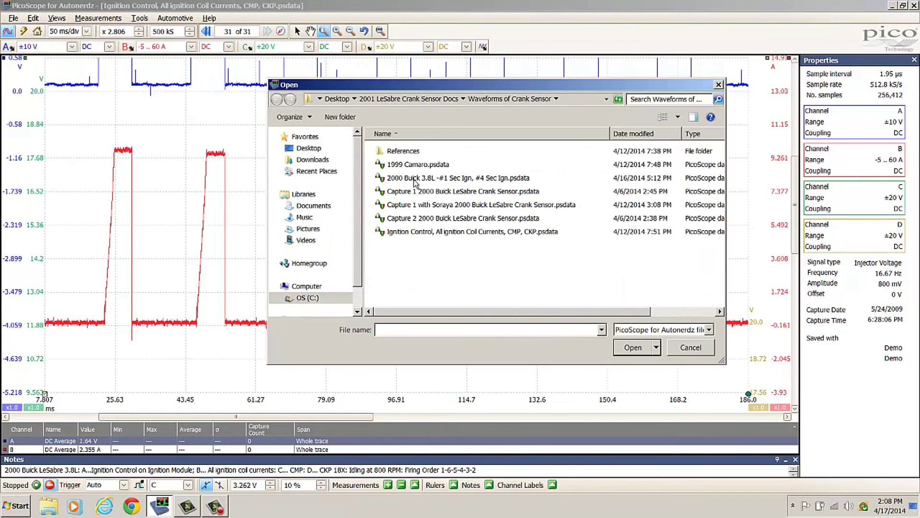
{"action": "left_click", "coordinate": [466, 180]}
{"action": "left_click", "coordinate": [634, 348]}
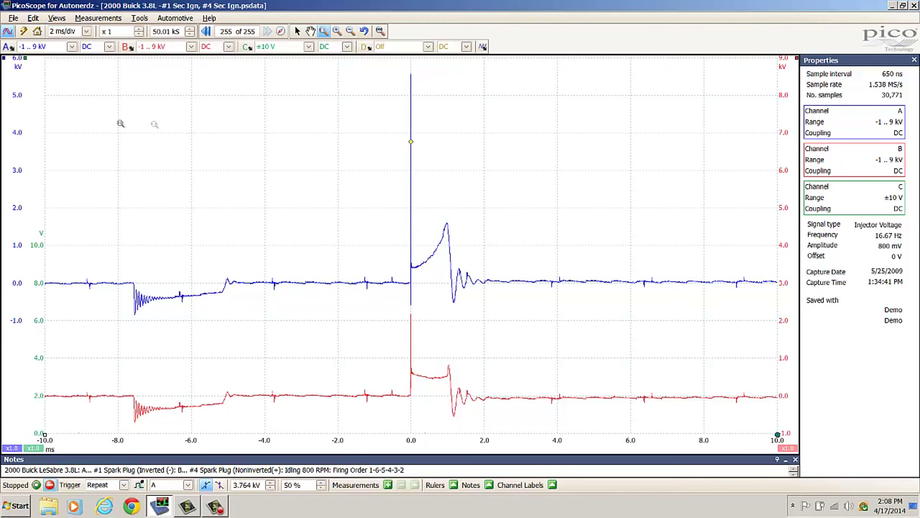
Place a voltage ruler at the 5.579 kV firing-voltage peak
{"action": "left_click_drag", "start_coordinate": [4, 58], "coordinate": [158, 73]}
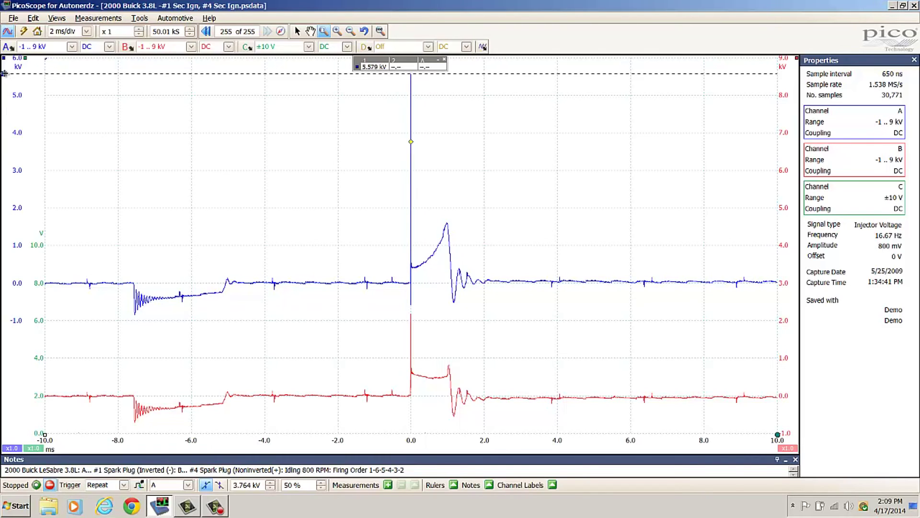
Move the voltage ruler down onto the spark line at 495.5 V
{"action": "left_click_drag", "start_coordinate": [4, 73], "coordinate": [159, 264]}
Measure the roughly 1.63 ms spark duration with two time rulers, then clear rulers and restore zoom
{"action": "left_click_drag", "start_coordinate": [45, 435], "coordinate": [446, 325]}
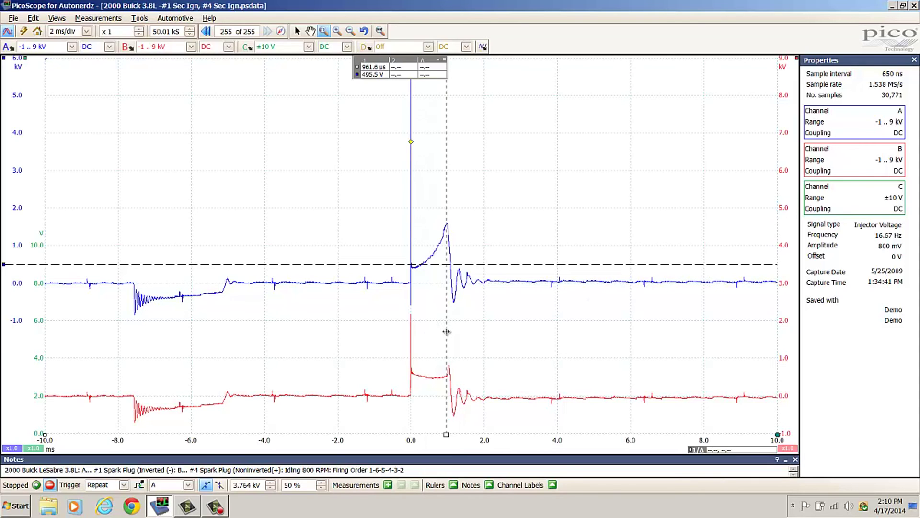
{"action": "left_click_drag", "start_coordinate": [447, 332], "coordinate": [411, 340]}
{"action": "left_click_drag", "start_coordinate": [45, 435], "coordinate": [448, 408]}
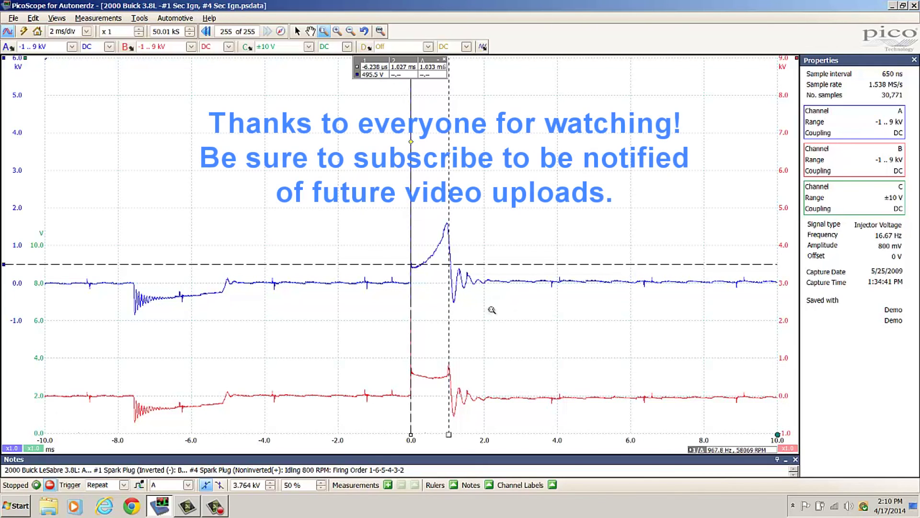
{"action": "left_click", "coordinate": [444, 60]}
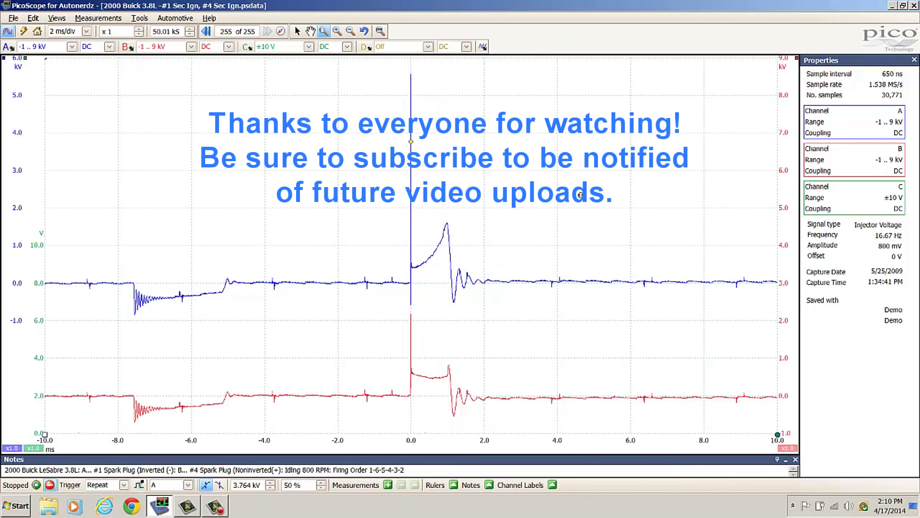
{"action": "left_click", "coordinate": [364, 32]}
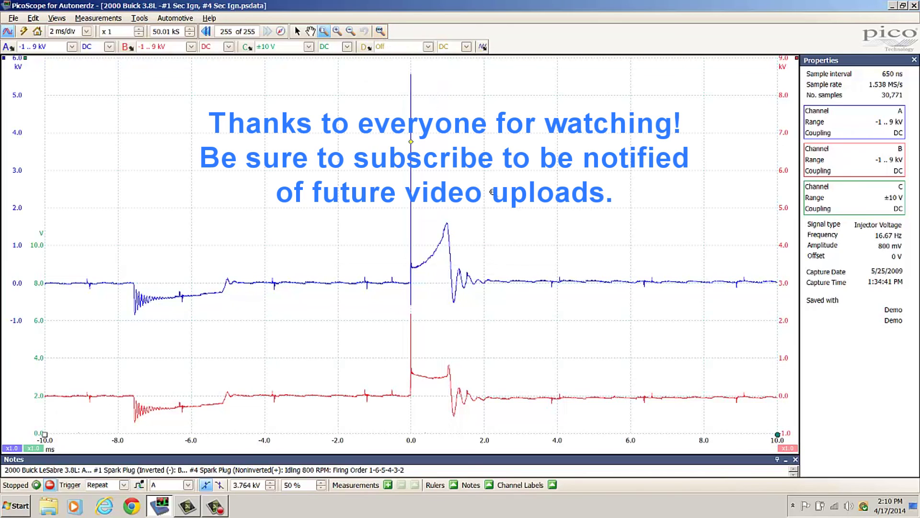